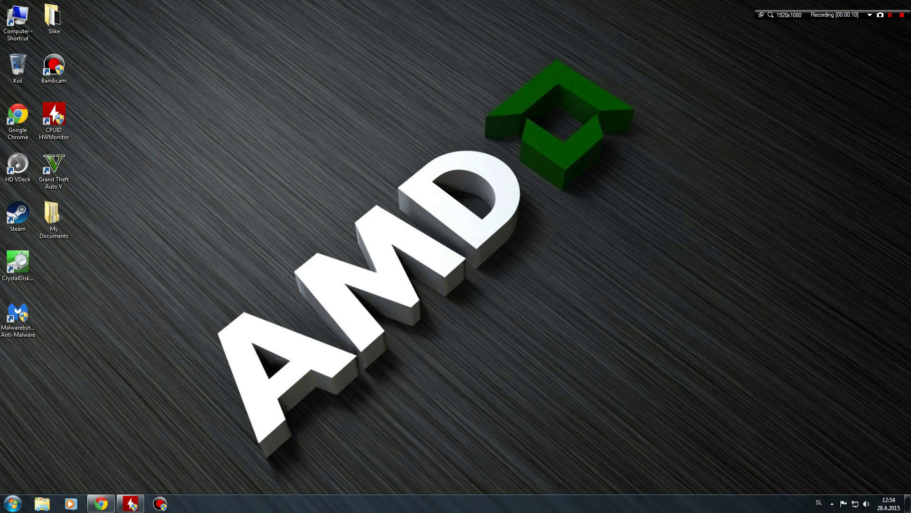
# - Restore the Chrome window showing the AdwCleaner 4.2.0.2 download page
pyautogui.click(100, 503)
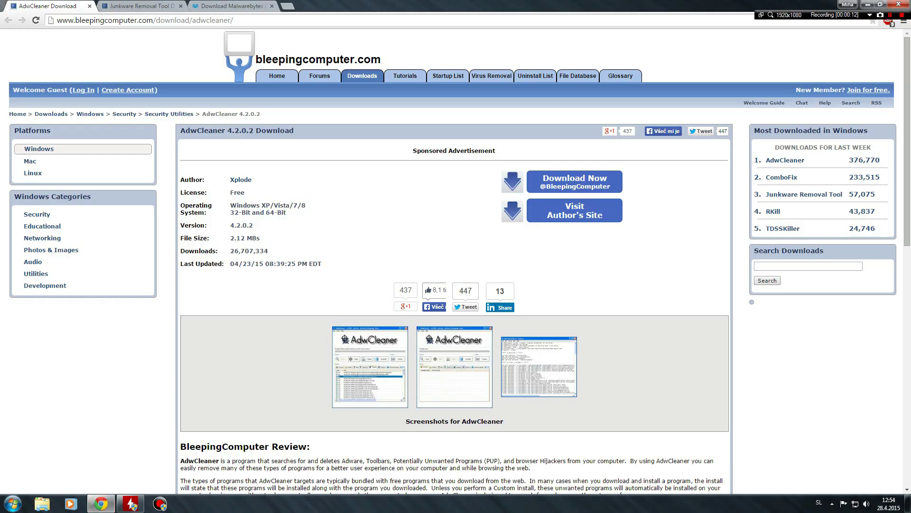
# - Cycle through the Junkware Removal Tool, Malwarebytes and AdwCleaner tabs, then minimize Chrome
pyautogui.hotkey('ctrl', 'Tab')
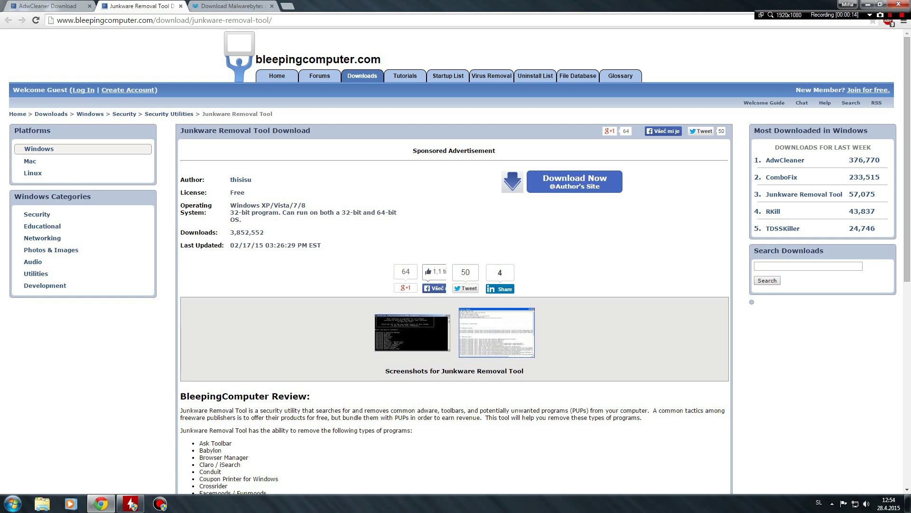
pyautogui.hotkey('ctrl', 'Tab')
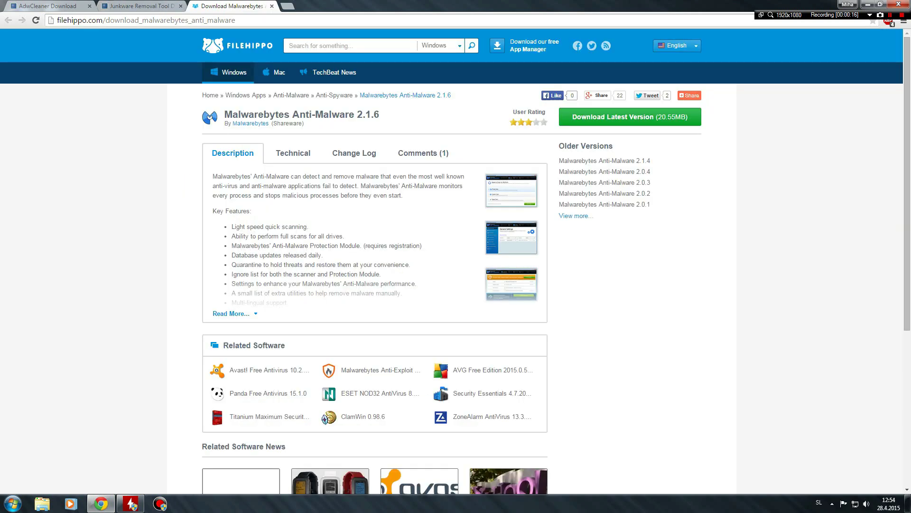
pyautogui.hotkey('ctrl', 'Tab')
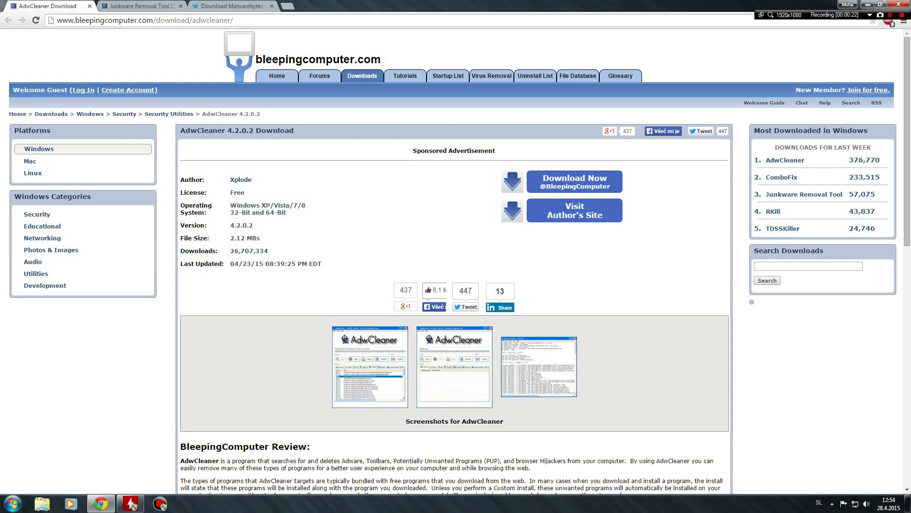
pyautogui.click(899, 5)
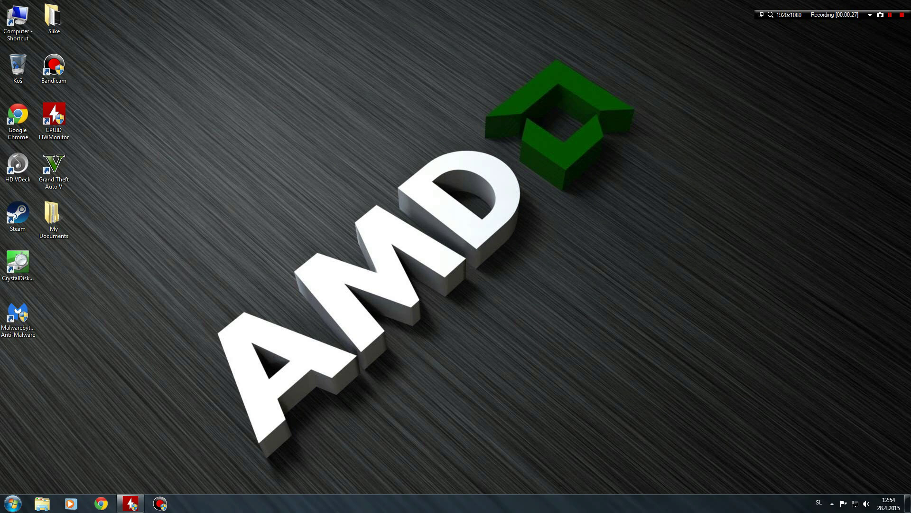
# - Delete the Social Club folder from My Documents > Rockstar Games
pyautogui.doubleClick(54, 218)
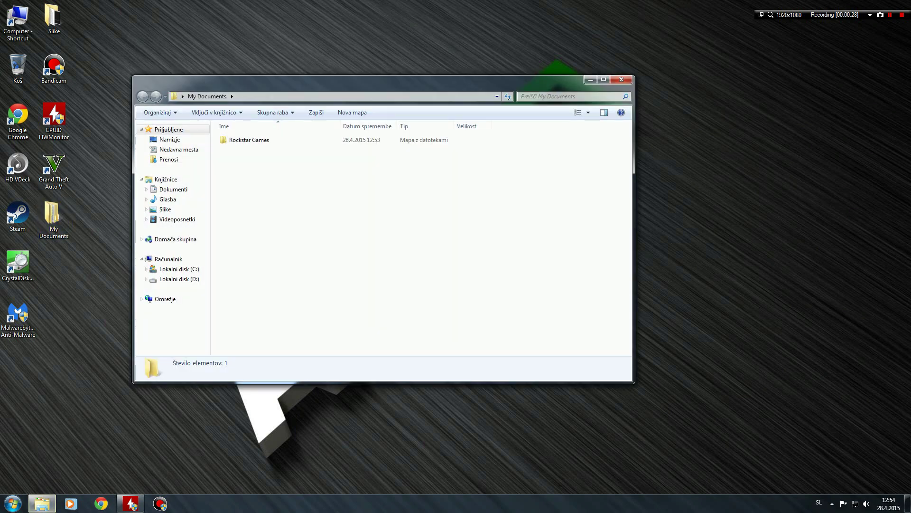
pyautogui.doubleClick(249, 139)
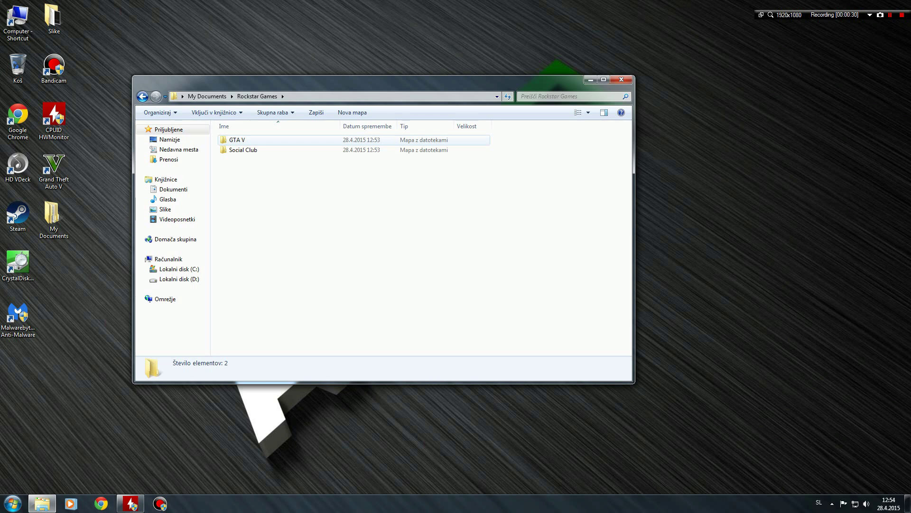
pyautogui.click(244, 150)
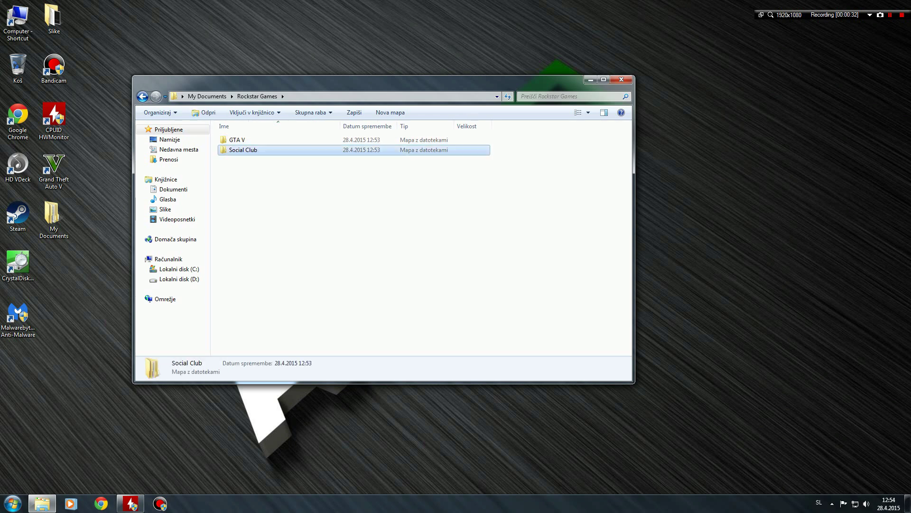
pyautogui.press('Delete')
pyautogui.press('Return')
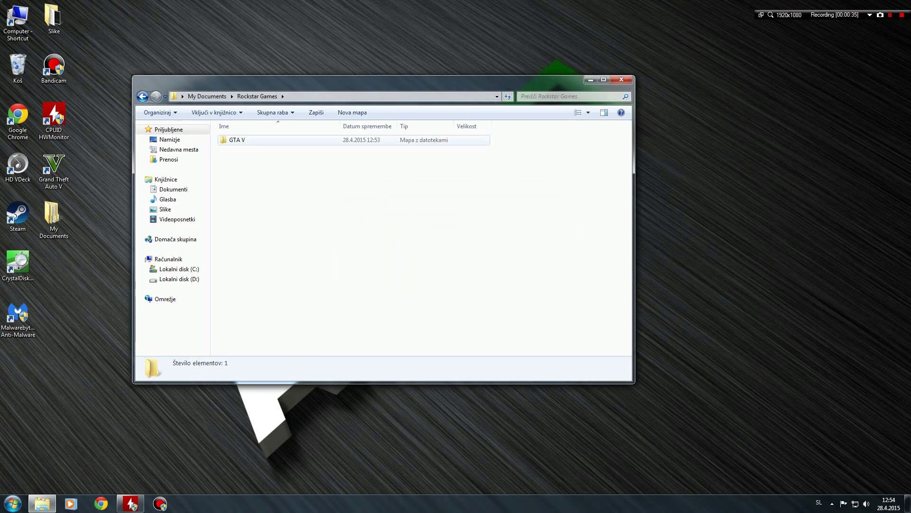
# - Delete User Music, launcher and settings from the GTA V folder, keeping Profiles
pyautogui.click(242, 140)
pyautogui.doubleClick(237, 139)
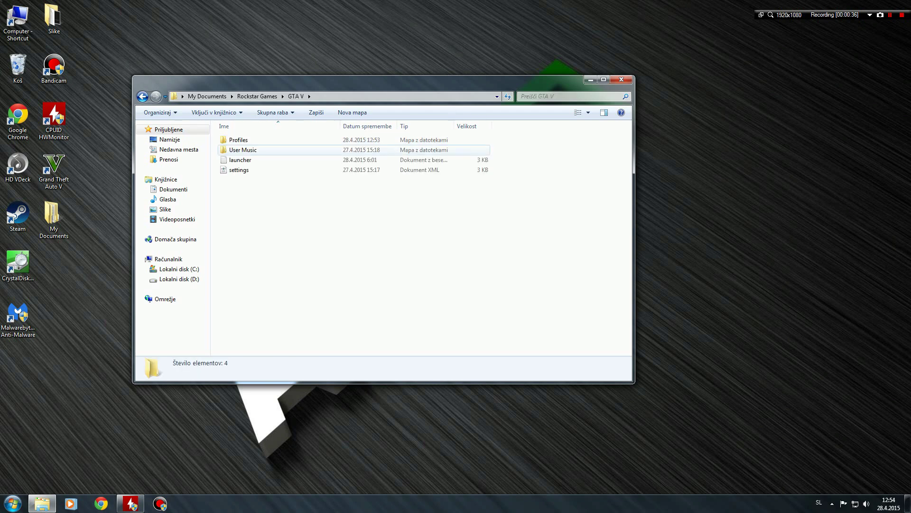
pyautogui.moveTo(235, 192); pyautogui.dragTo(235, 150)
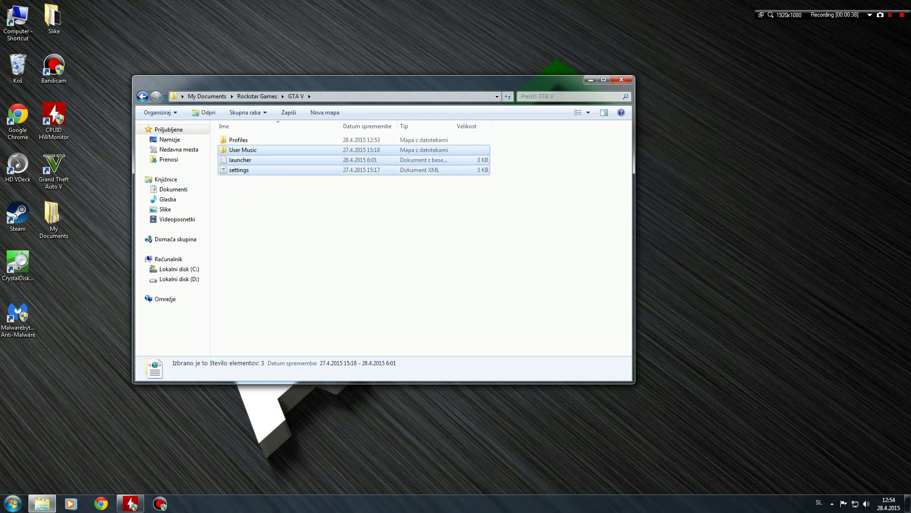
pyautogui.press('Delete')
pyautogui.press('Return')
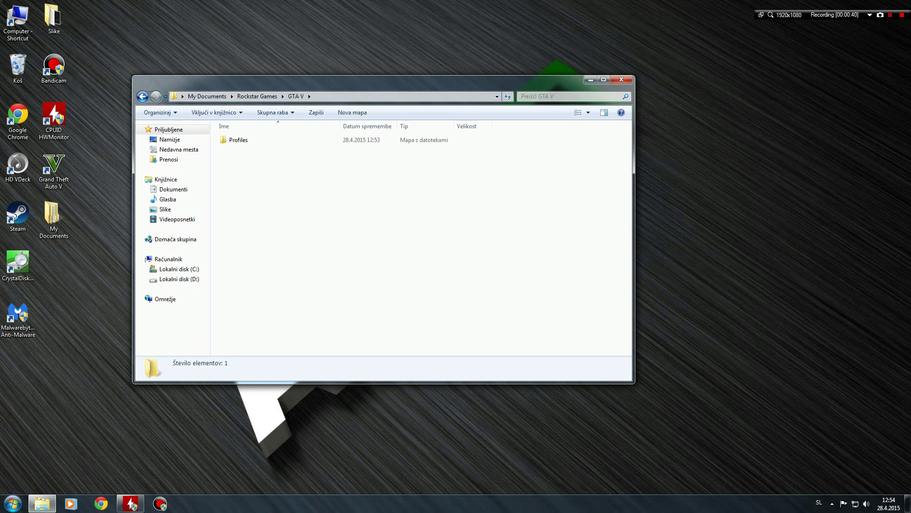
# - Select the SGTA50000 and SGTA50001 save files in Profiles > 3E902466
pyautogui.doubleClick(237, 139)
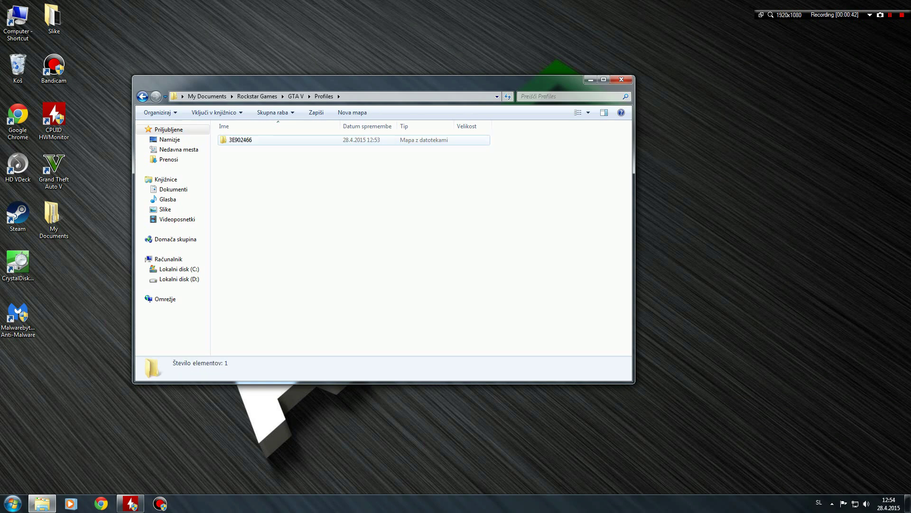
pyautogui.doubleClick(240, 140)
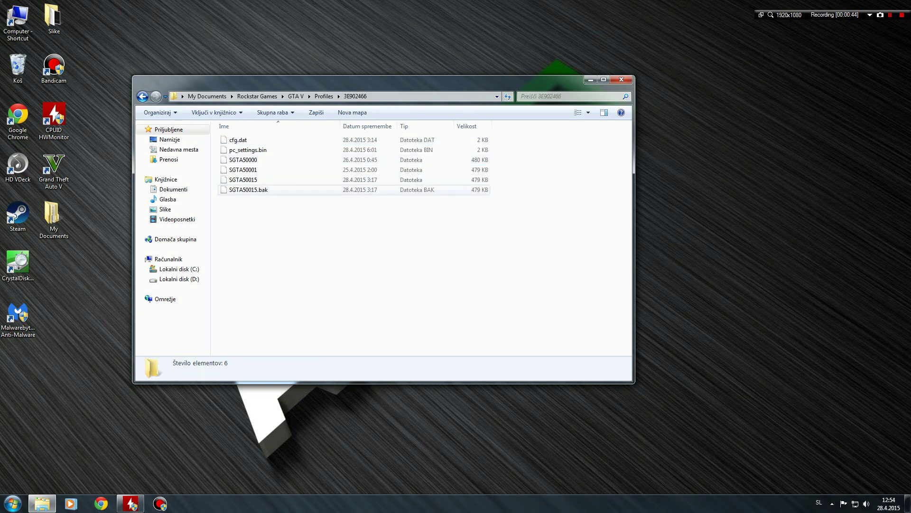
pyautogui.click(243, 160)
pyautogui.keyDown('shift'); pyautogui.click(243, 170); pyautogui.keyUp('shift')
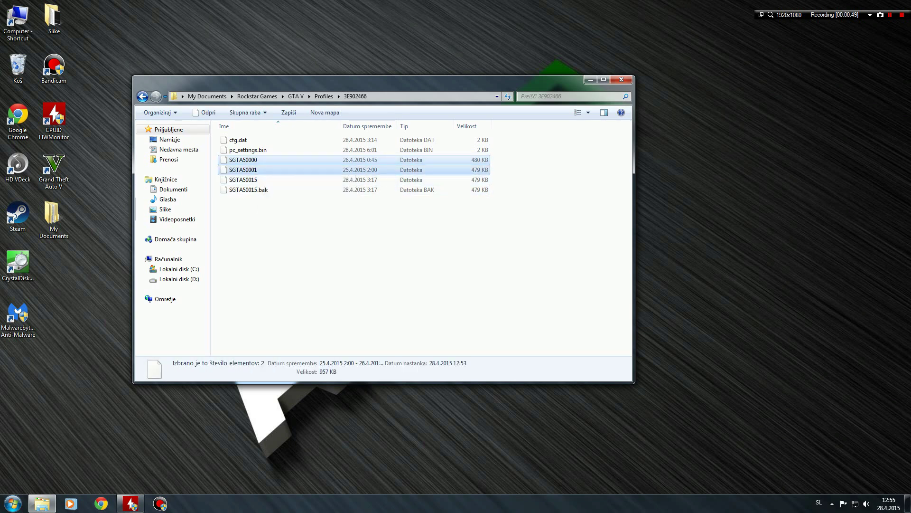
# - Copy both save files onto the desktop, then select all six profile files
pyautogui.rightClick(269, 168)
pyautogui.click(294, 276)
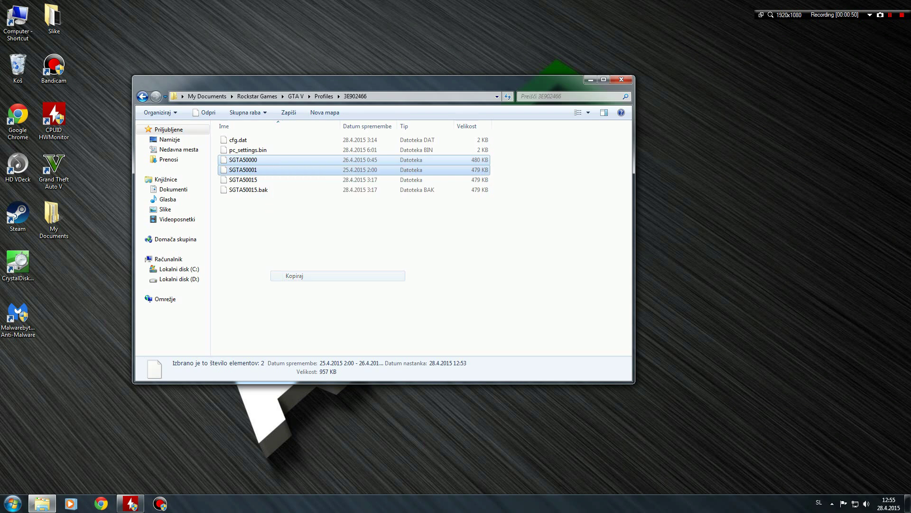
pyautogui.rightClick(777, 128)
pyautogui.click(799, 188)
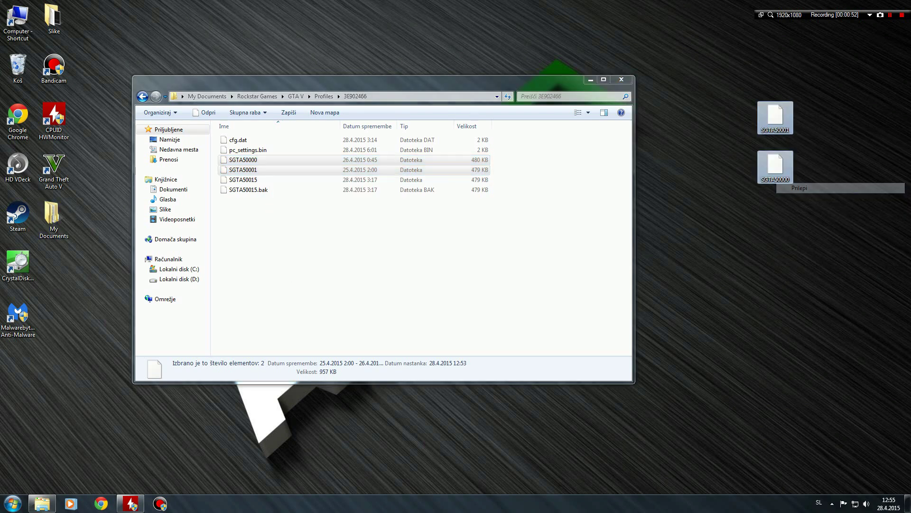
pyautogui.click(319, 281)
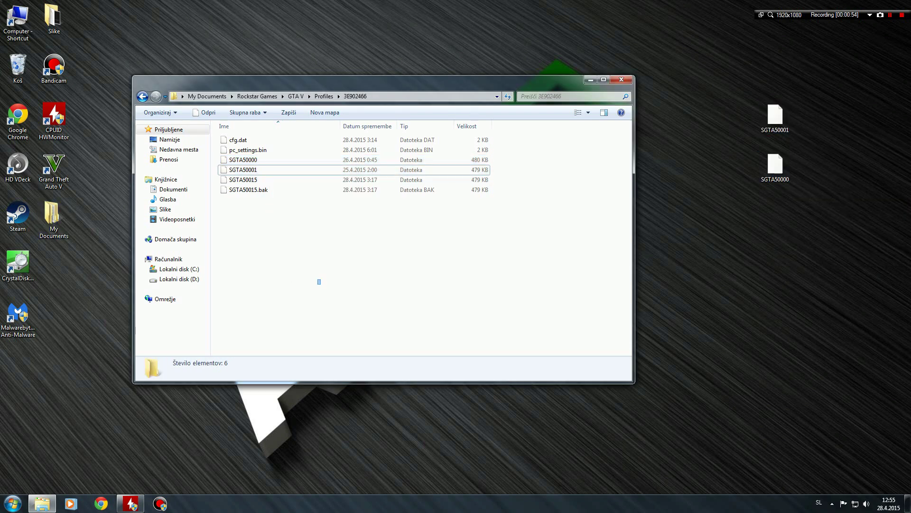
pyautogui.moveTo(320, 282); pyautogui.dragTo(251, 132)
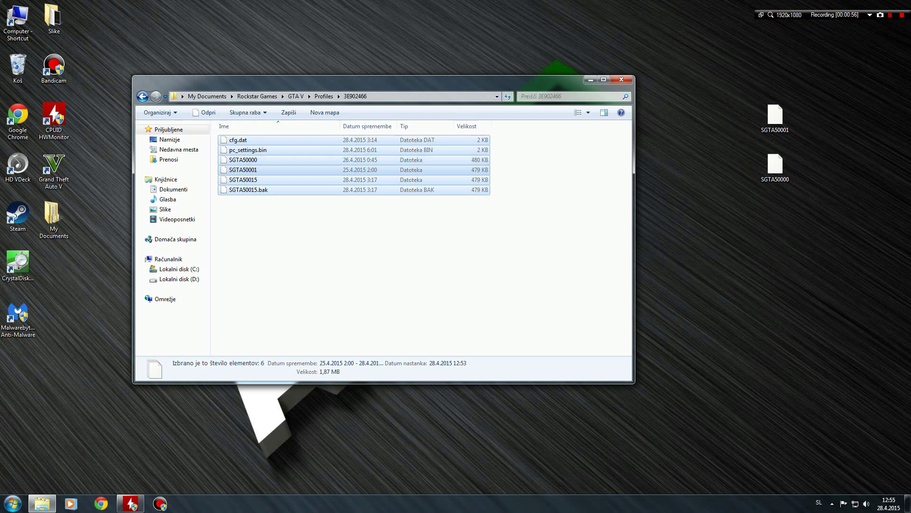
# - Delete all six files from the 3E902466 folder and move up the folder tree
pyautogui.press('Delete')
pyautogui.press('Return')
pyautogui.press('BackSpace')
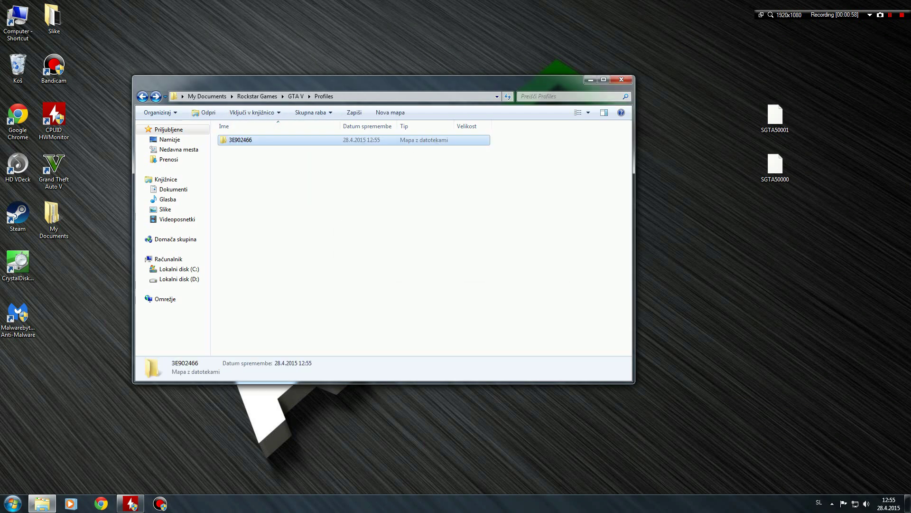
pyautogui.press('BackSpace')
pyautogui.press('BackSpace')
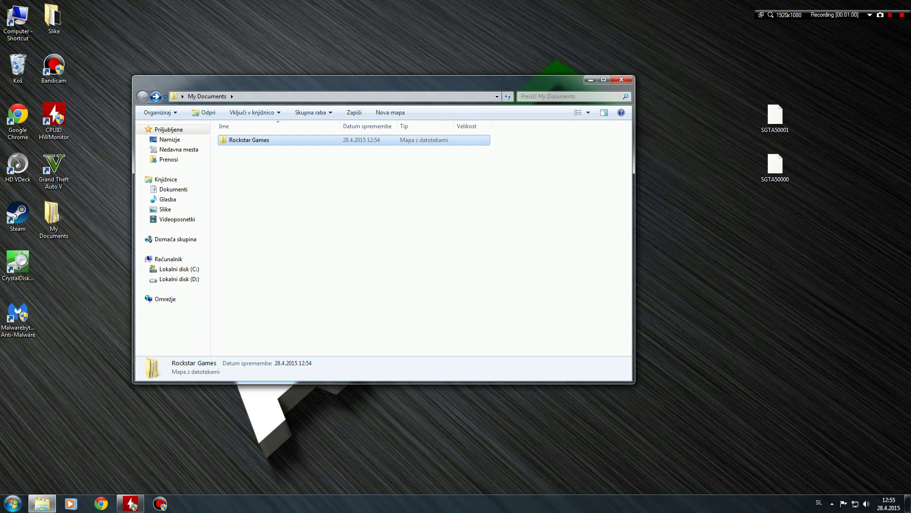
# - View the Rockstar Games folder's properties, then reopen the empty 3E902466 folder
pyautogui.rightClick(250, 141)
pyautogui.click(276, 361)
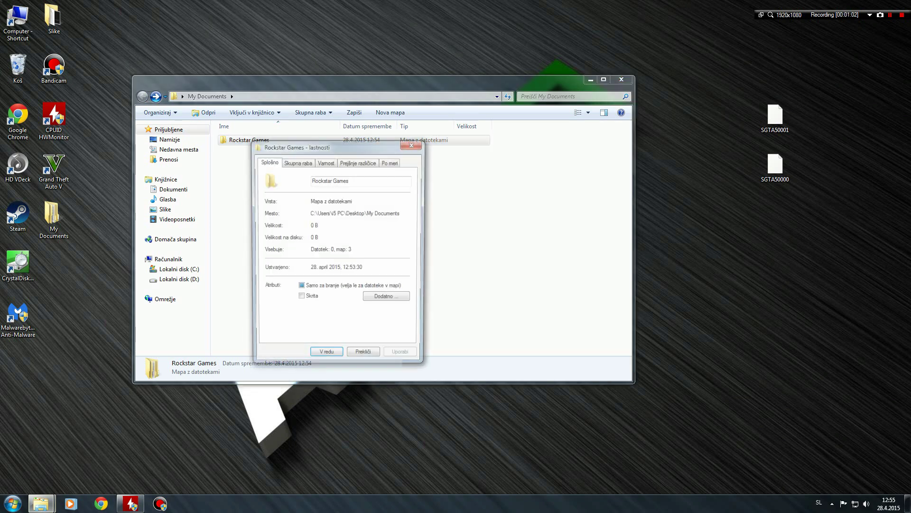
pyautogui.press('Escape')
pyautogui.doubleClick(249, 140)
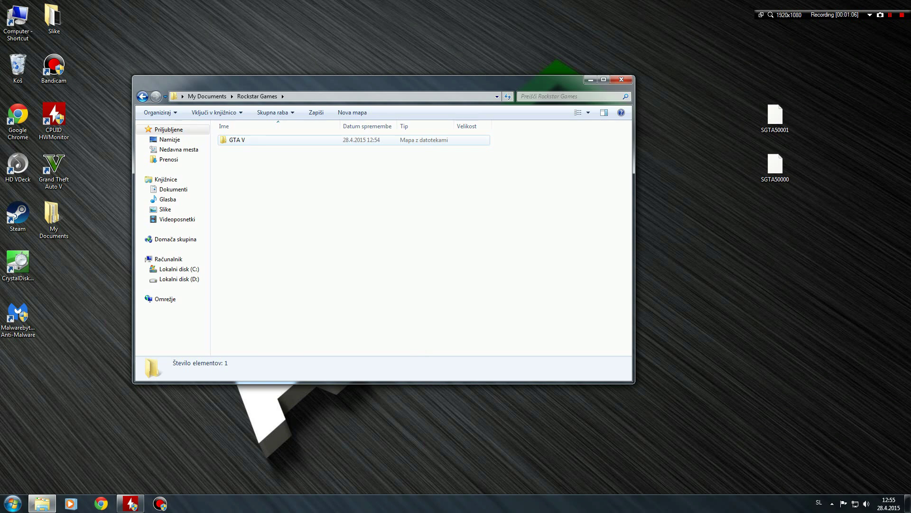
pyautogui.doubleClick(236, 139)
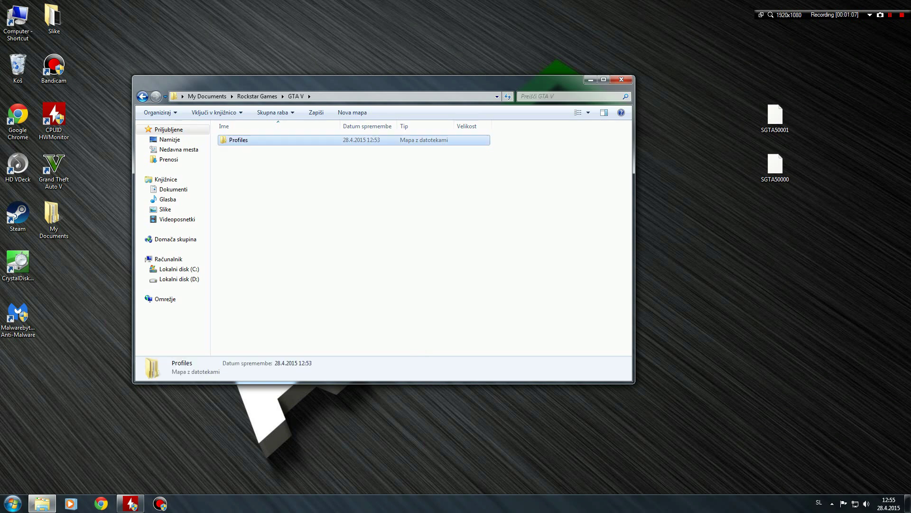
pyautogui.doubleClick(237, 139)
# - Copy the SGTA50000 and SGTA50001 files from the desktop
pyautogui.moveTo(826, 192); pyautogui.dragTo(762, 107)
pyautogui.rightClick(776, 131)
pyautogui.click(805, 242)
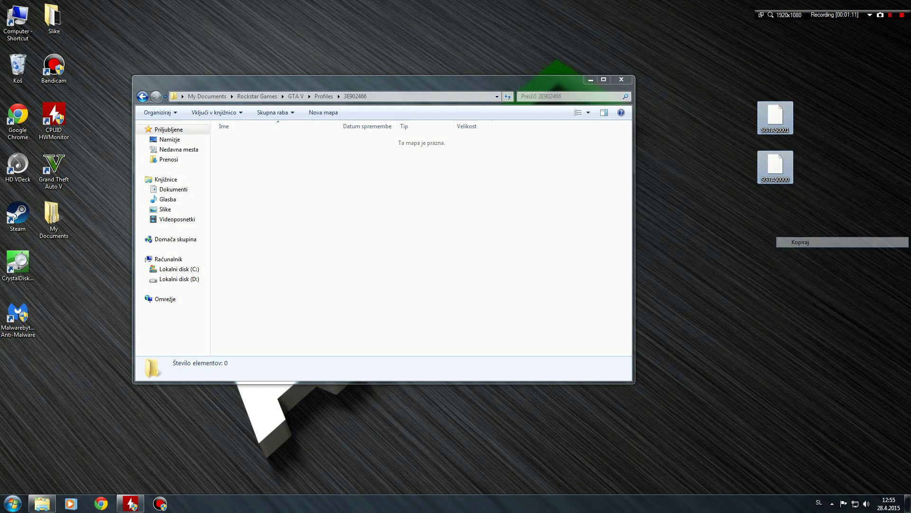
# - Paste both save files into the empty 3E902466 folder and close the window
pyautogui.click(312, 224)
pyautogui.rightClick(312, 224)
pyautogui.click(342, 303)
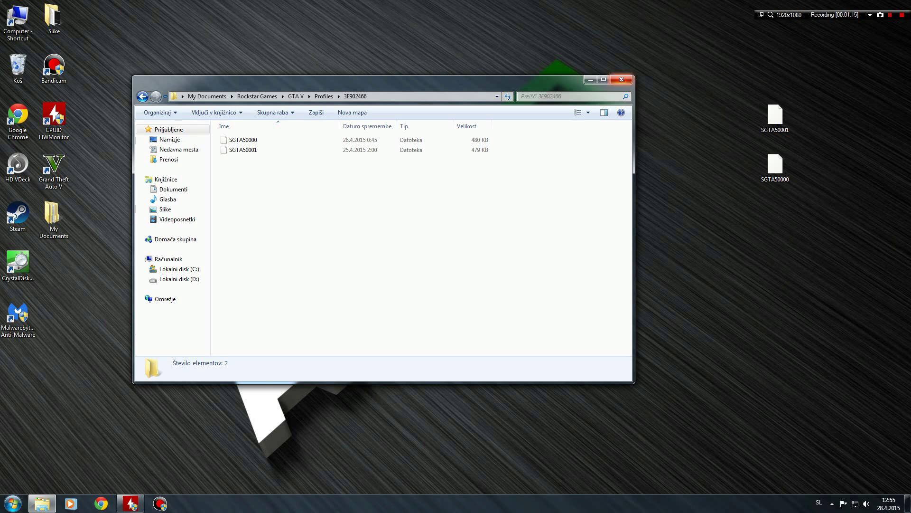
pyautogui.click(622, 79)
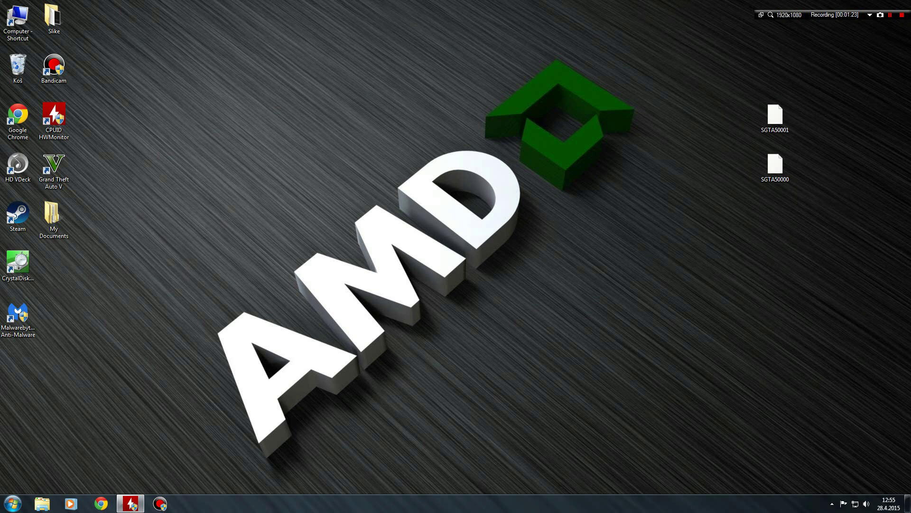
pyautogui.hotkey('shift', 'F12')
pyautogui.hotkey('shift', 'F12')
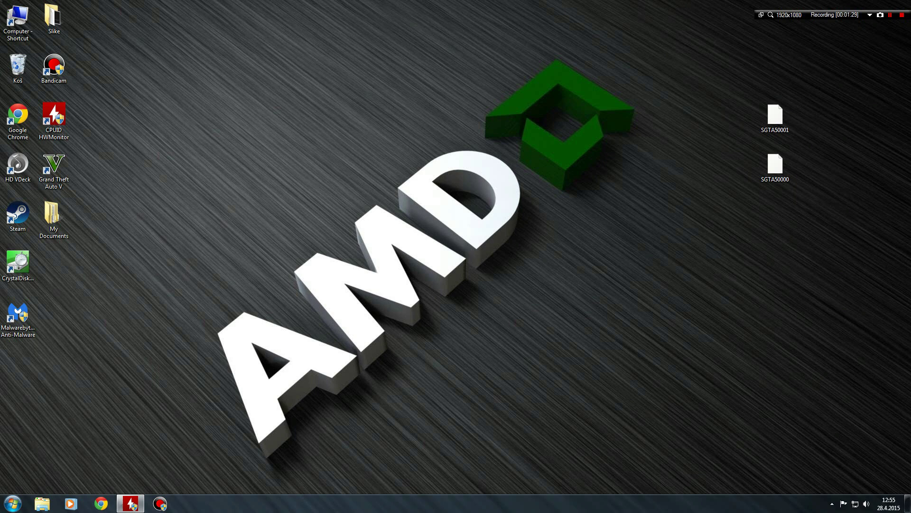